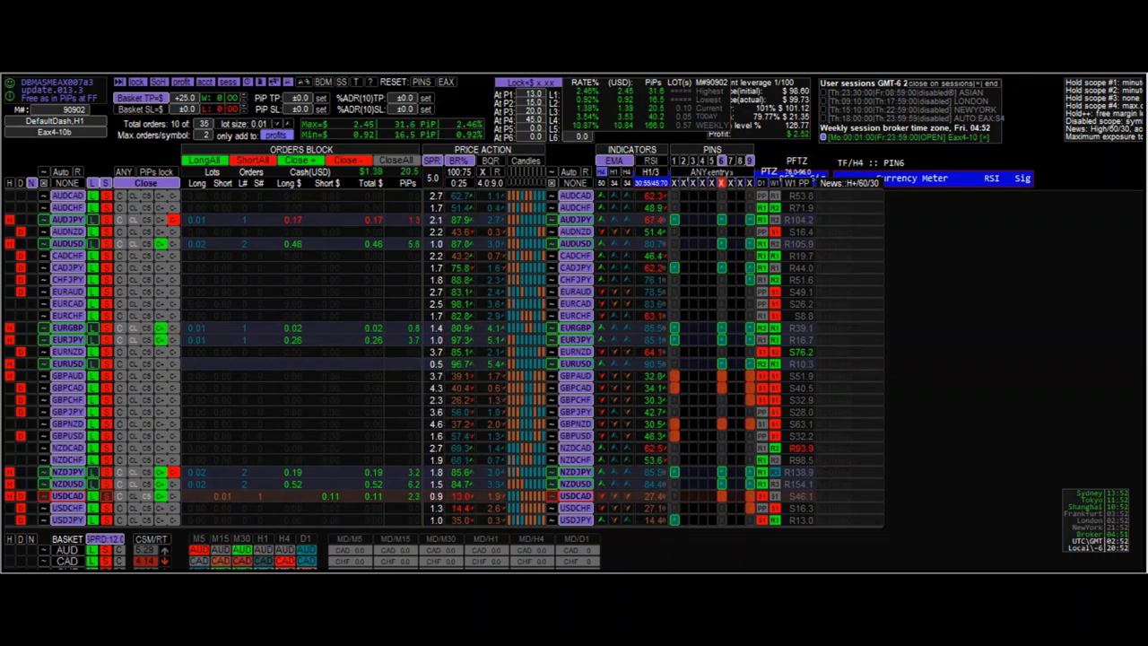
Open the AUDUSD H1 chart and move its stop-loss up to about 96 pips
left_click(807, 230)
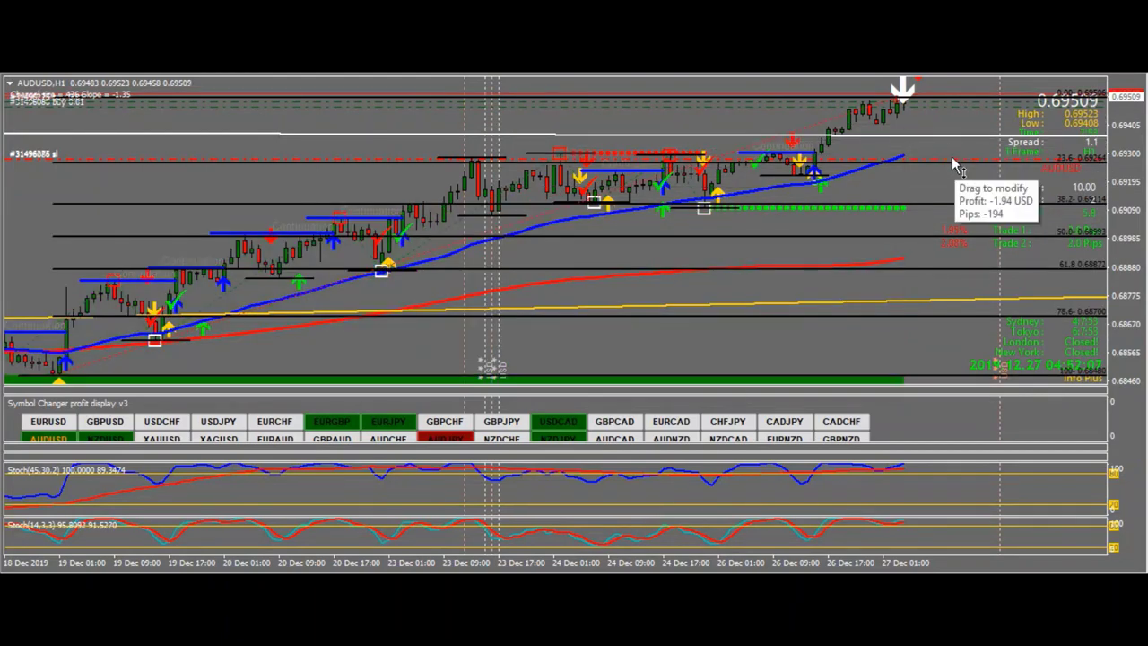
left_click_drag(955, 164, 932, 133)
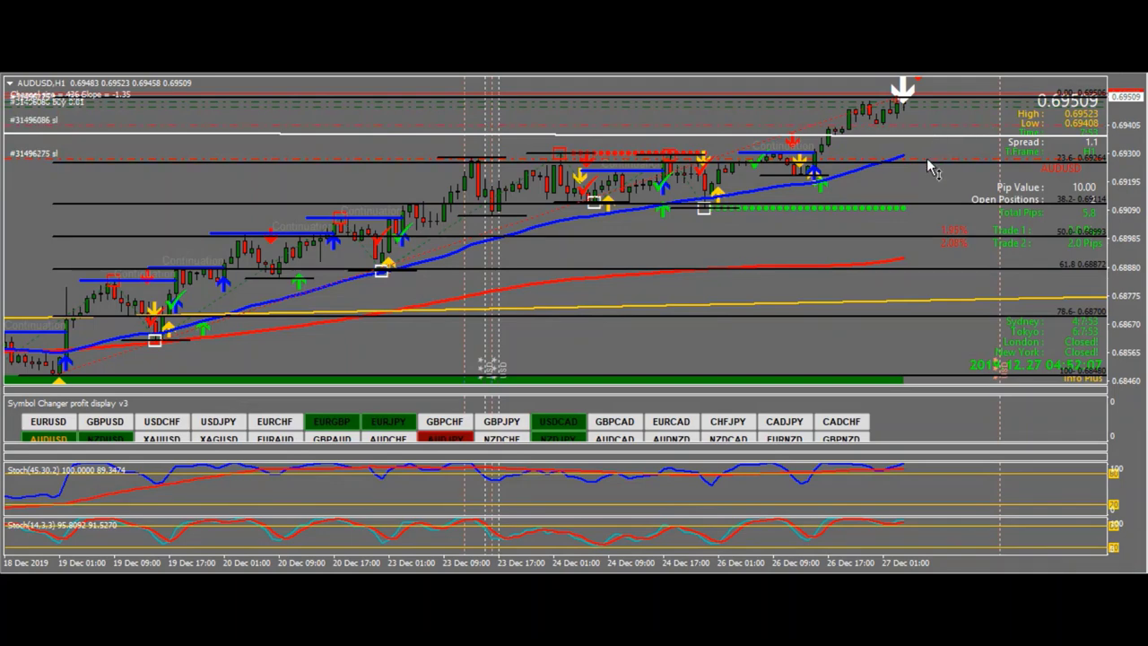
left_click_drag(902, 113, 899, 136)
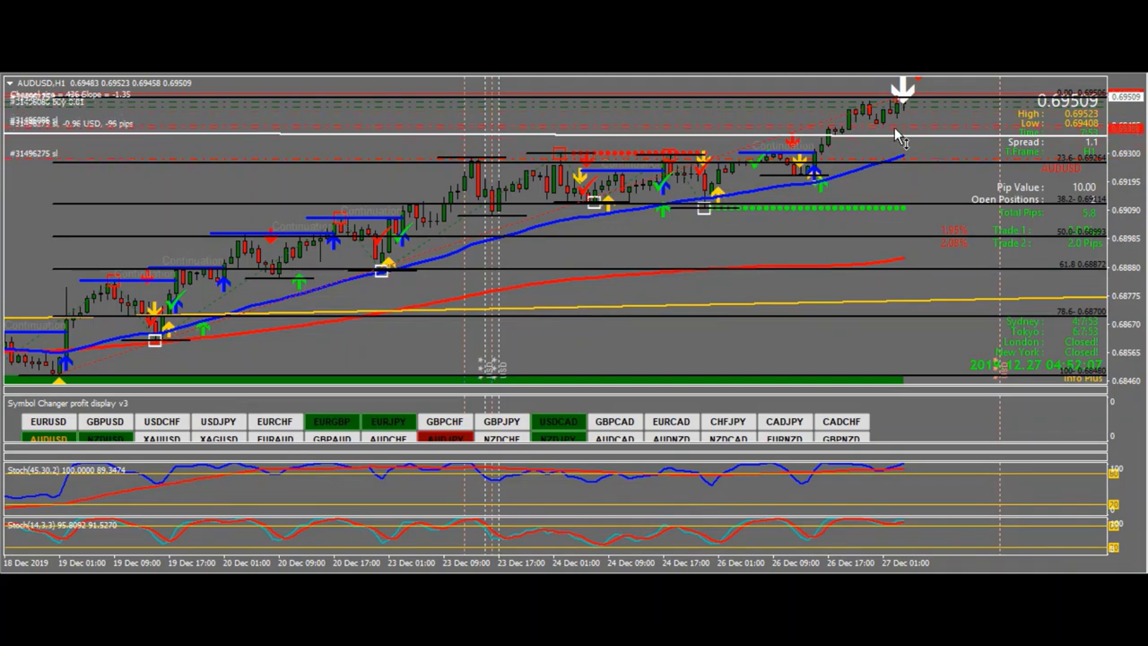
left_click(901, 136)
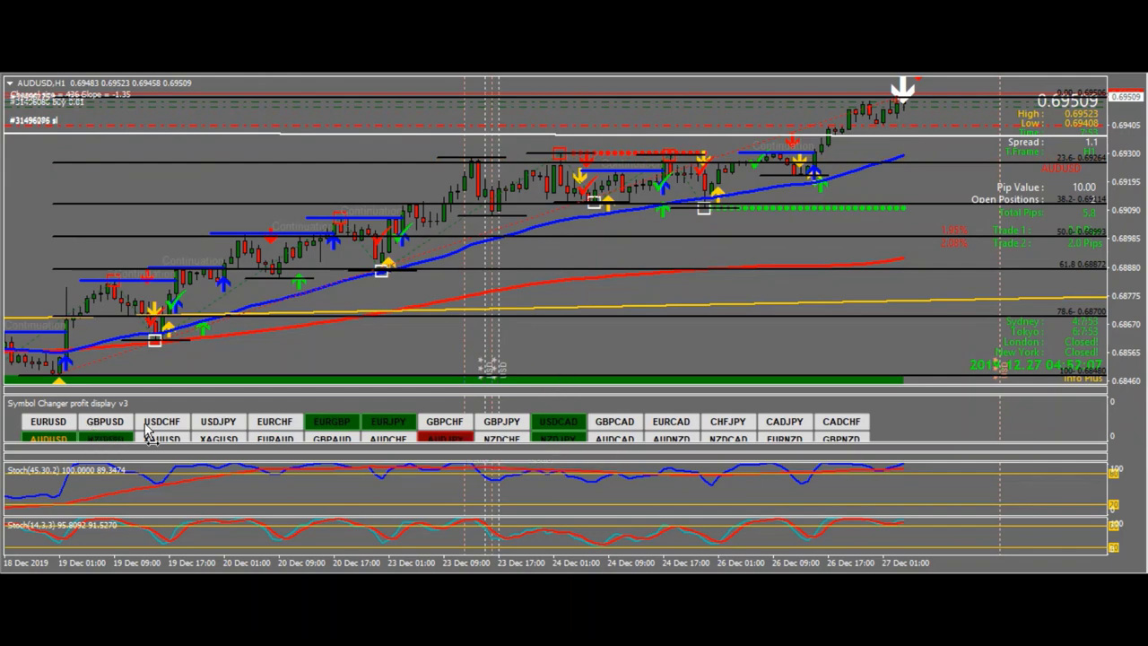
Switch through NZDUSD to EURGBP, dismissing the NZDUSD buy and EURGBP sell alerts
left_click(105, 438)
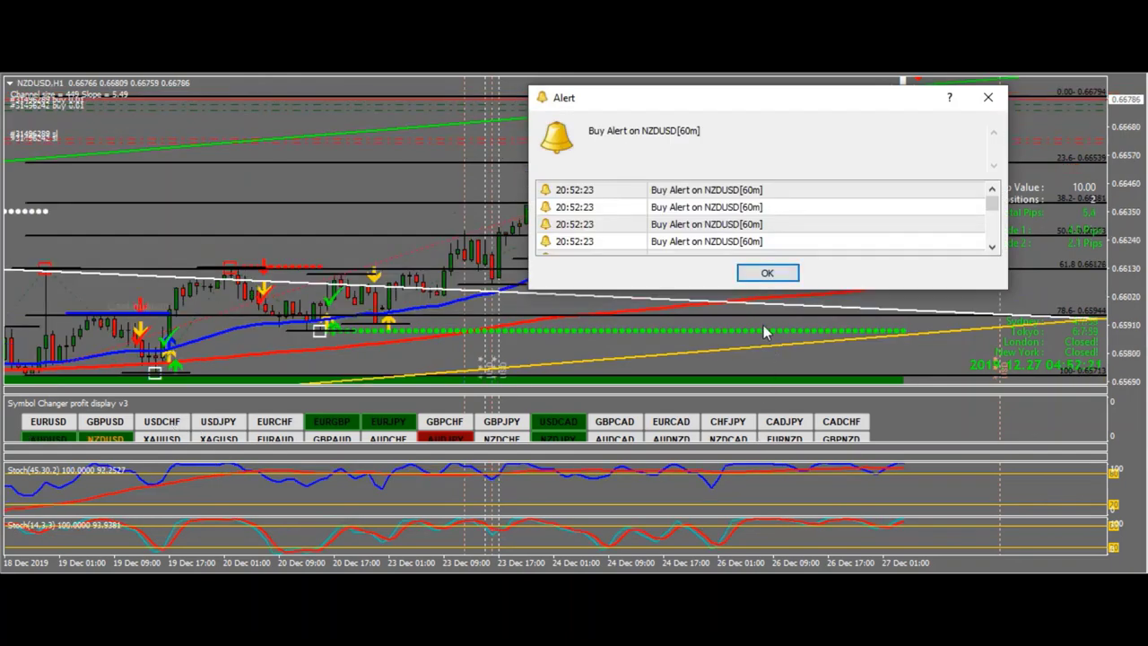
left_click(767, 272)
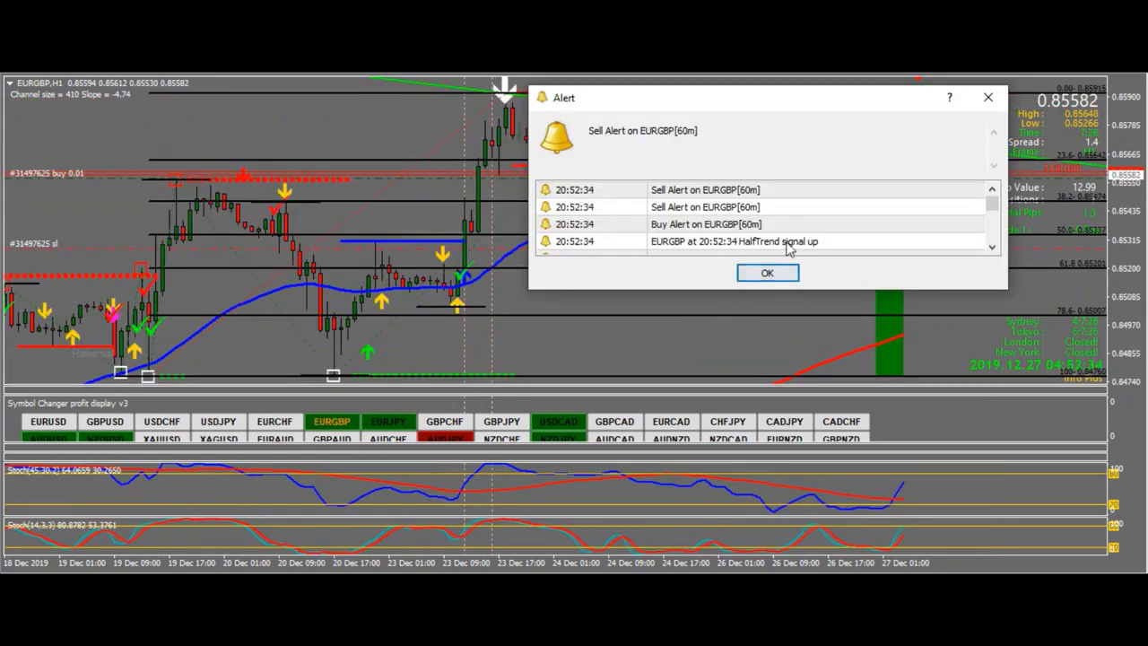
left_click(767, 273)
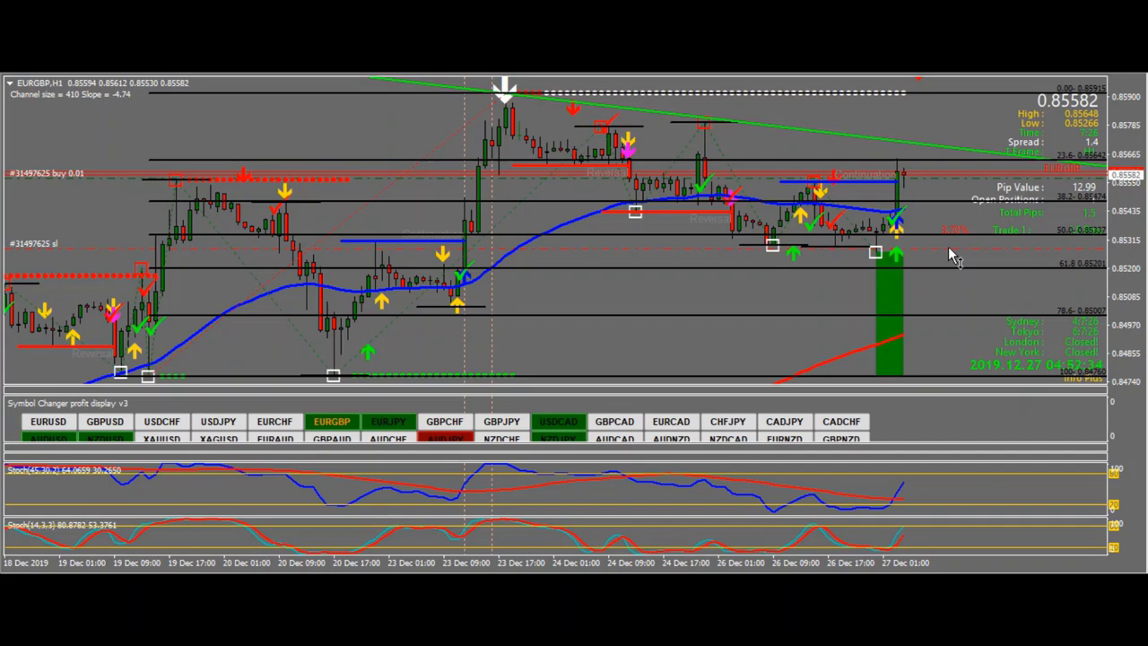
Set the EURGBP stop-loss to about 165 pips, clearing the cross-up alert
left_click_drag(953, 246, 953, 206)
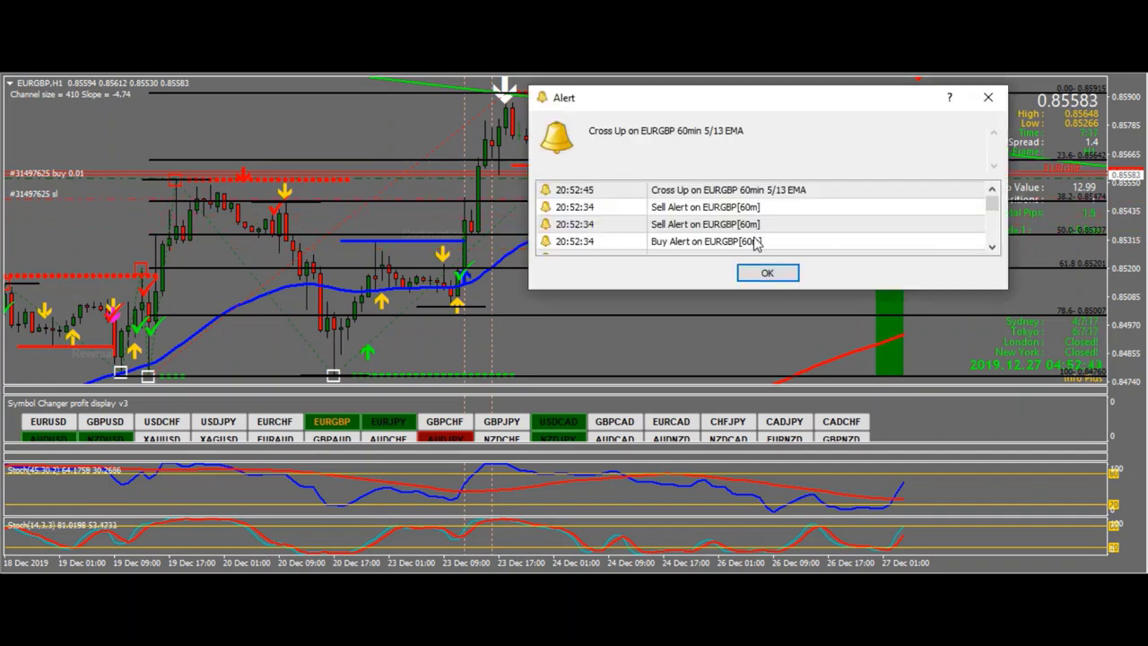
left_click(766, 272)
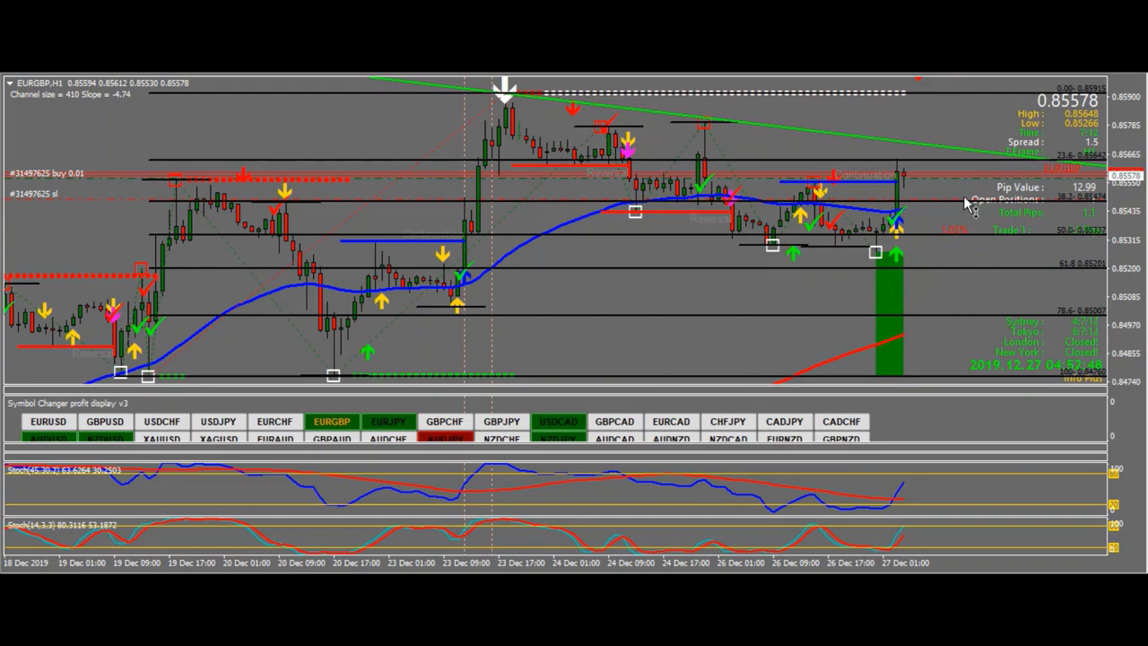
mouse_move(962, 196)
left_mouse_down()
mouse_move(956, 228)
mouse_move(896, 217)
mouse_move(913, 224)
left_mouse_up()
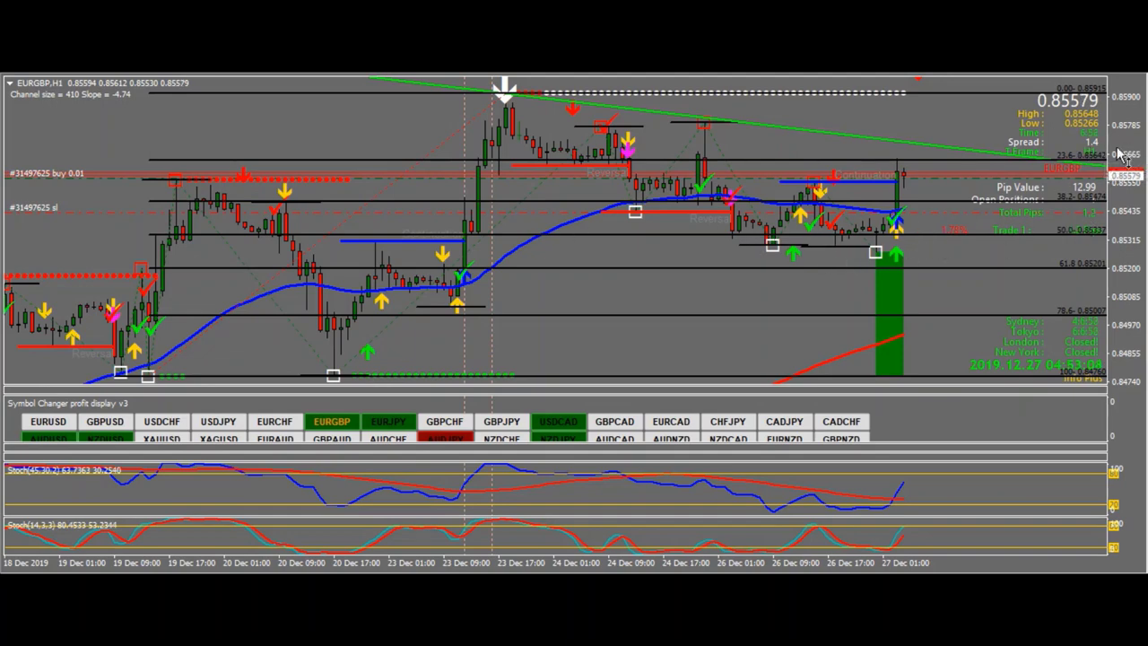
Compress the price scale and set the take-profit well above price, about 10.20 USD profit
left_click_drag(1121, 157, 1132, 411)
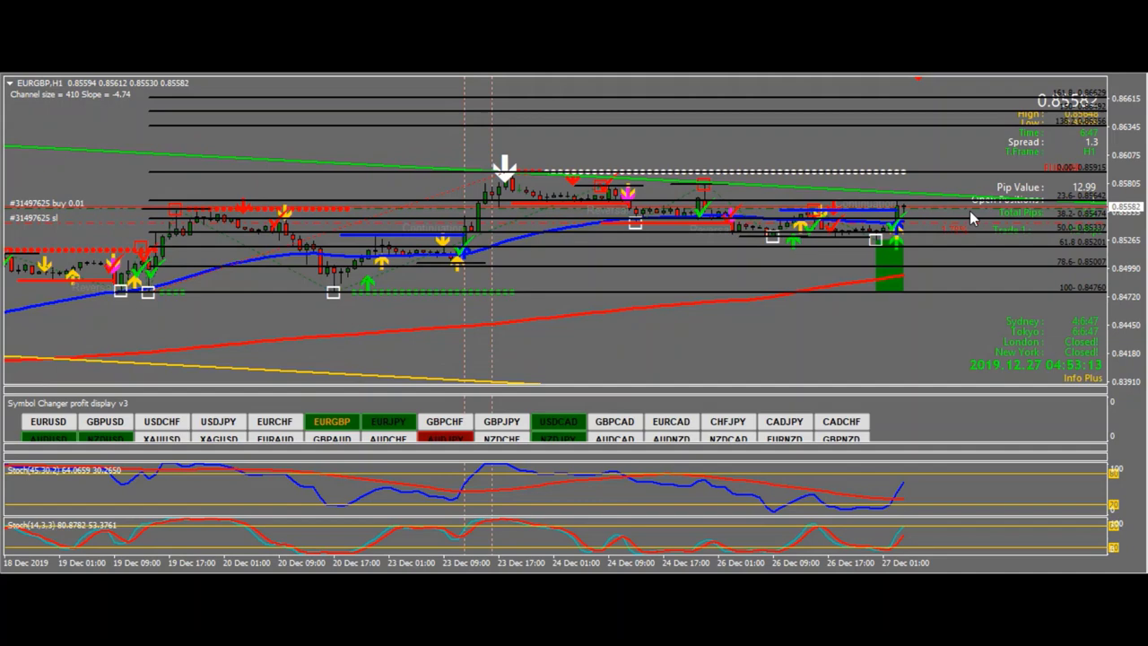
left_click_drag(969, 208, 983, 107)
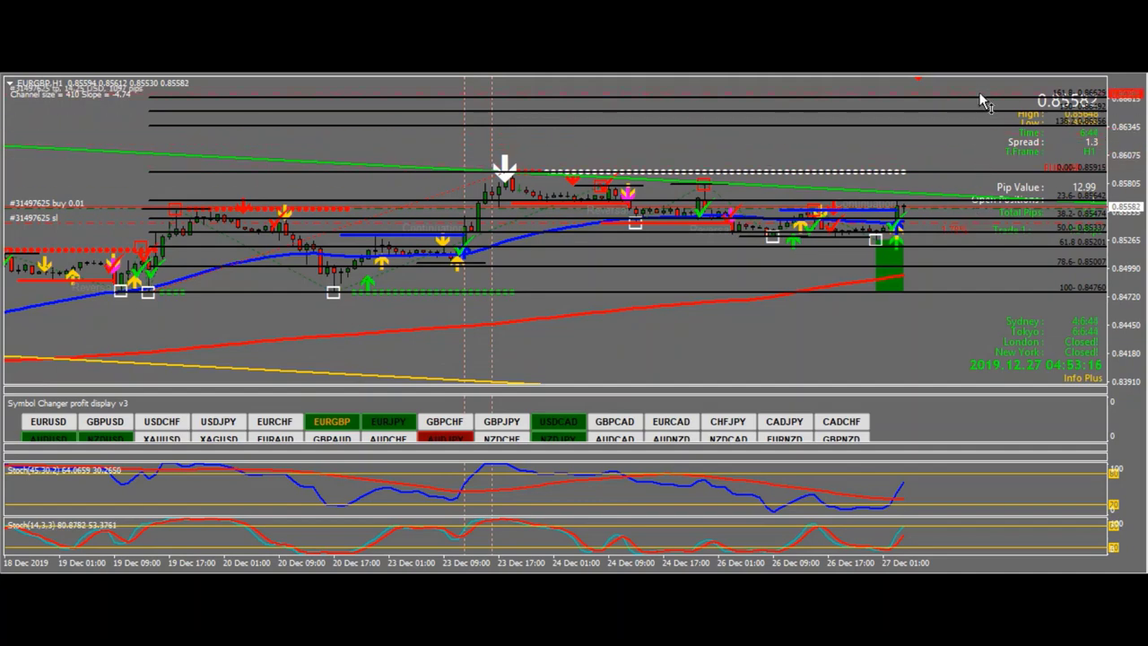
left_click_drag(983, 116, 987, 135)
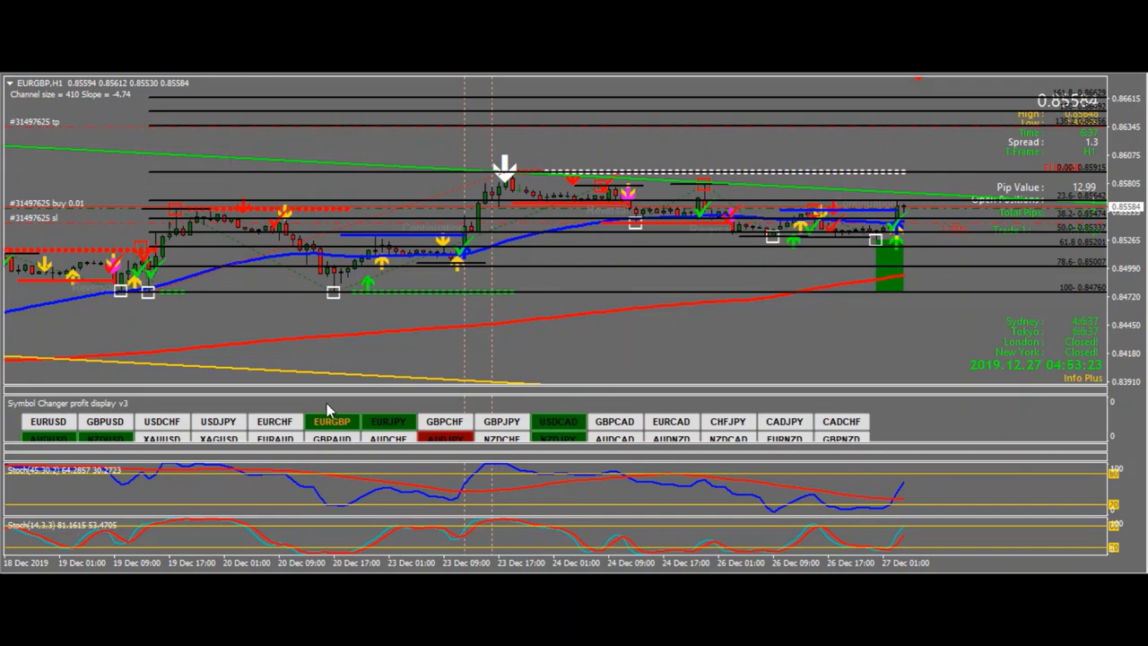
Switch to EURJPY, clear its buy alert, compress the scale and place a take-profit above price
left_click(389, 421)
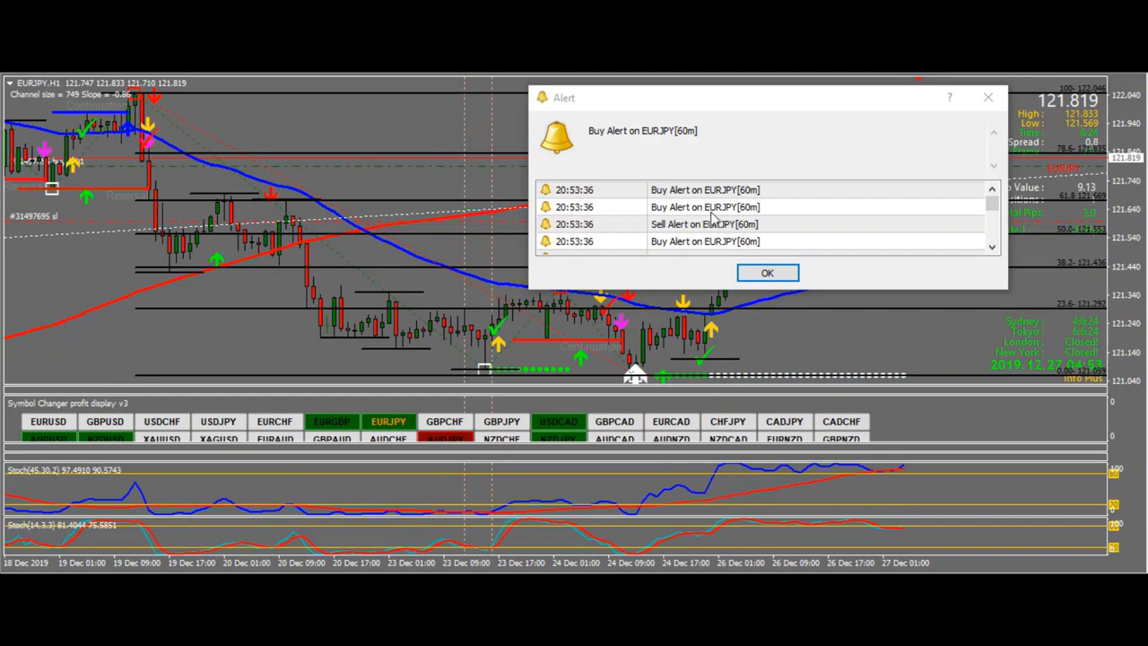
left_click(767, 273)
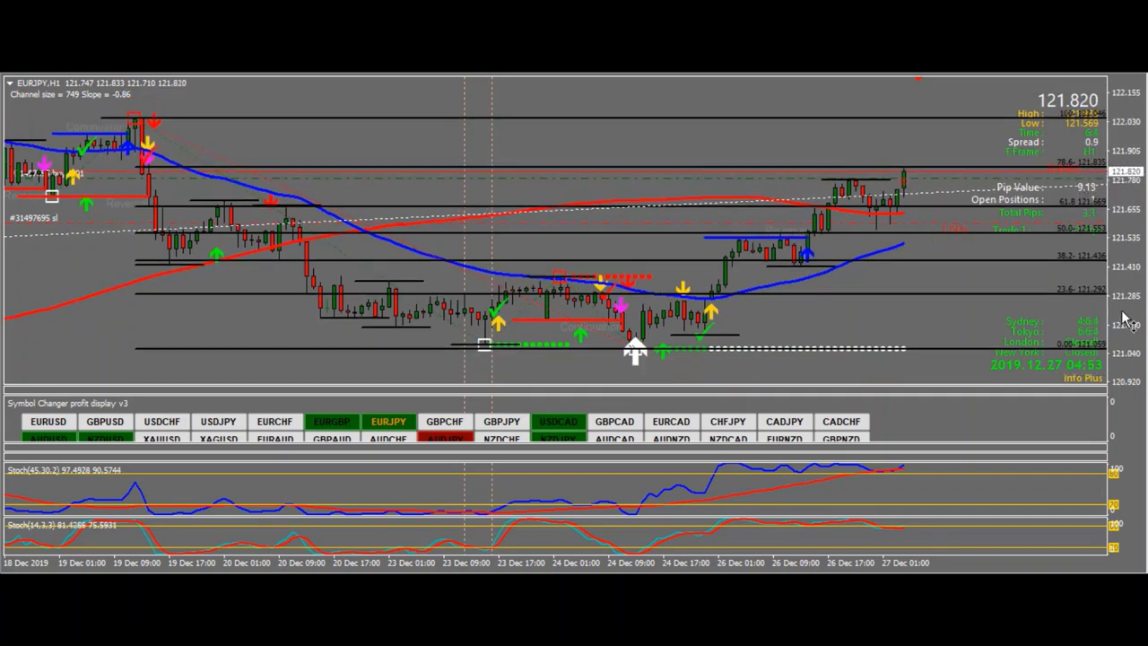
left_click_drag(1120, 147, 942, 168)
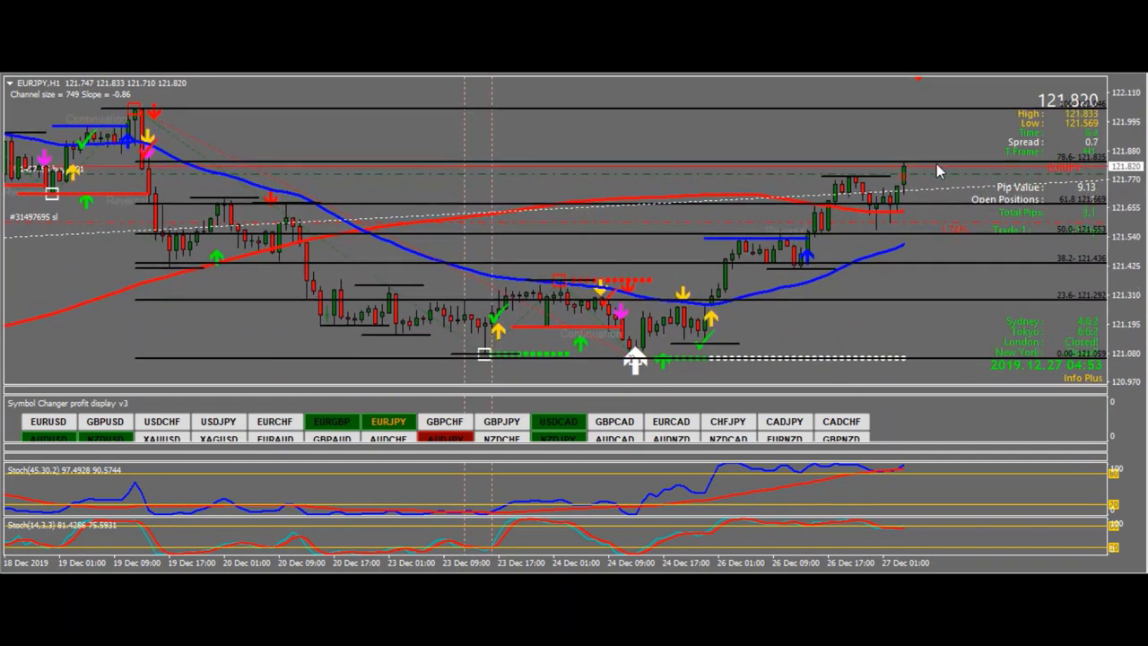
left_click_drag(939, 170, 963, 109)
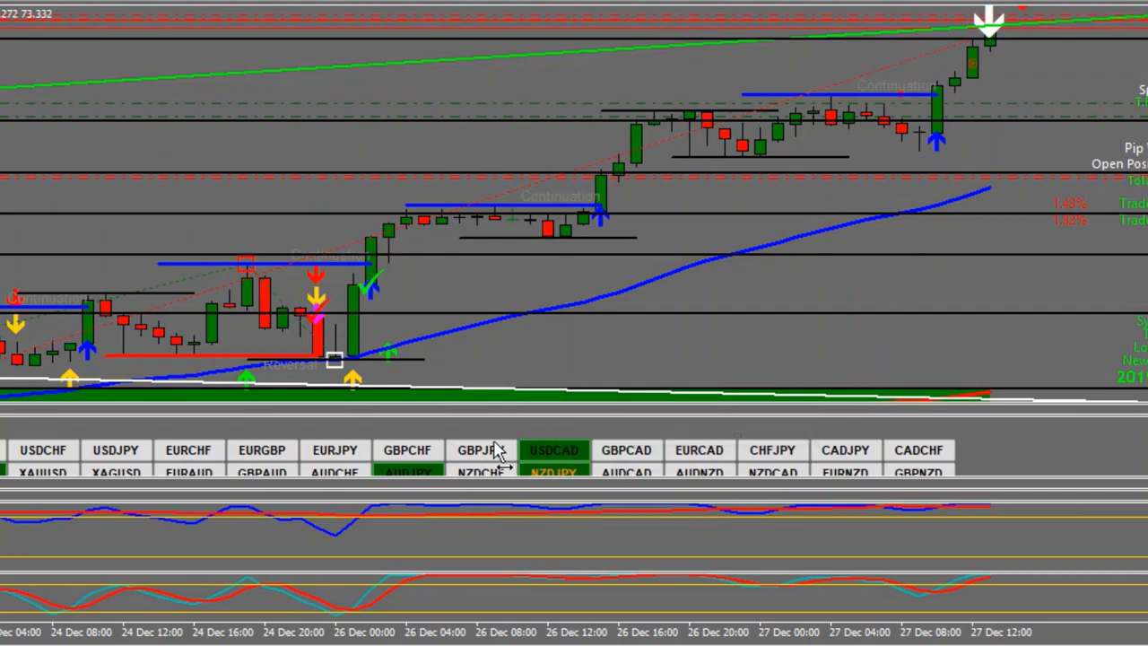
View the USDCAD chart, clear its trend alert and compress its price scale
left_click(484, 473)
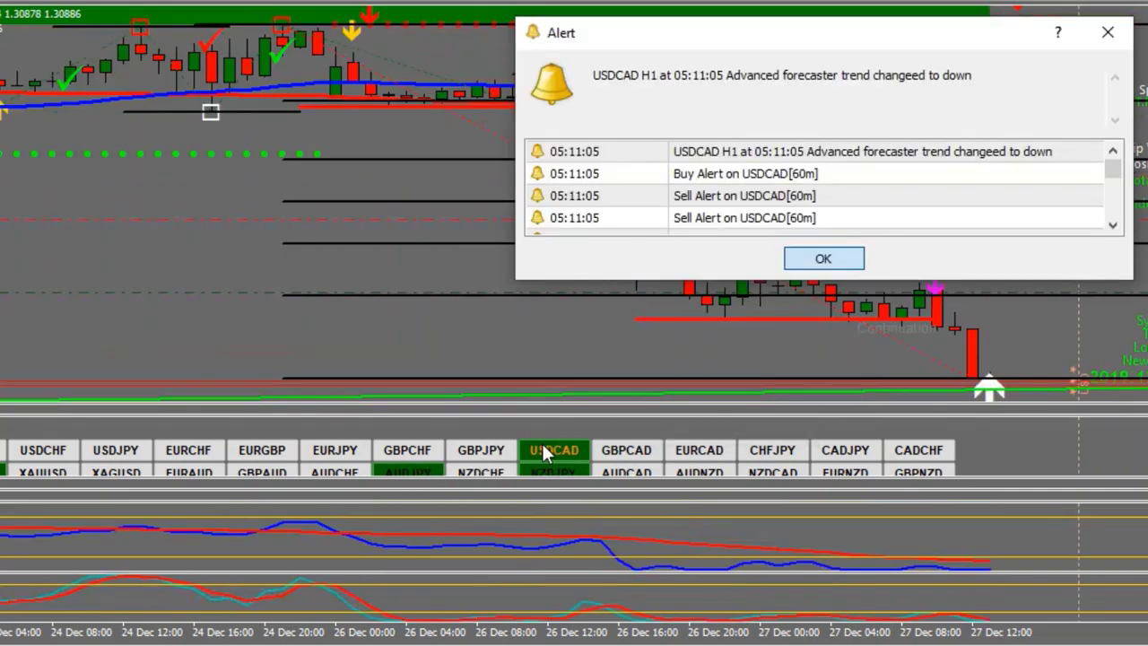
left_click(822, 259)
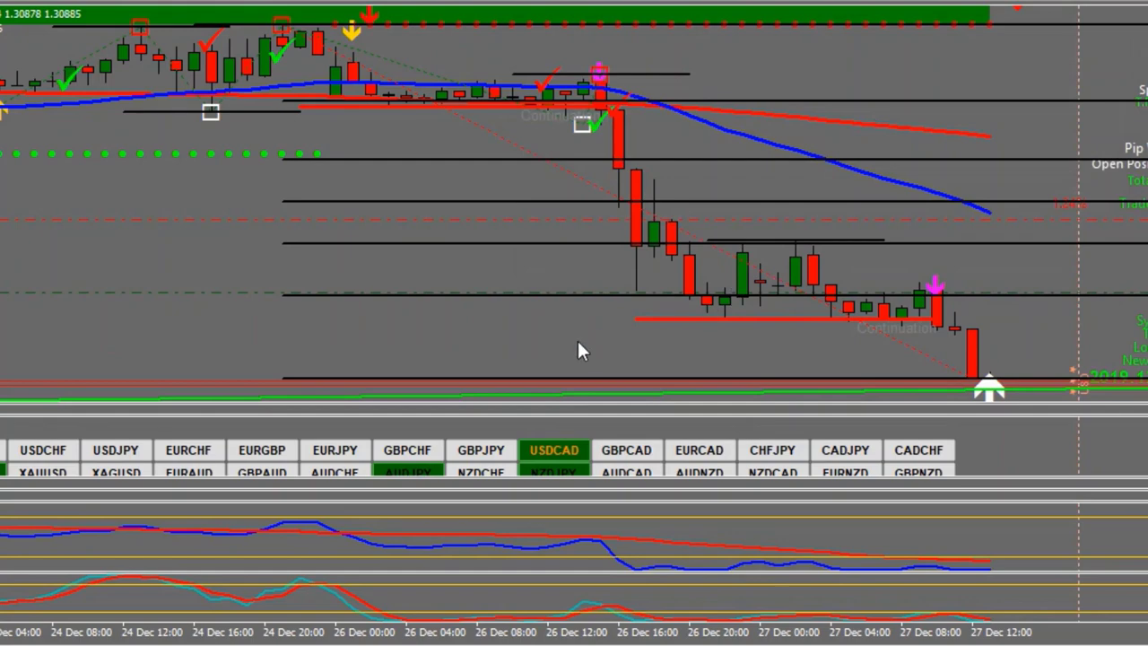
left_click_drag(1141, 108, 1141, 269)
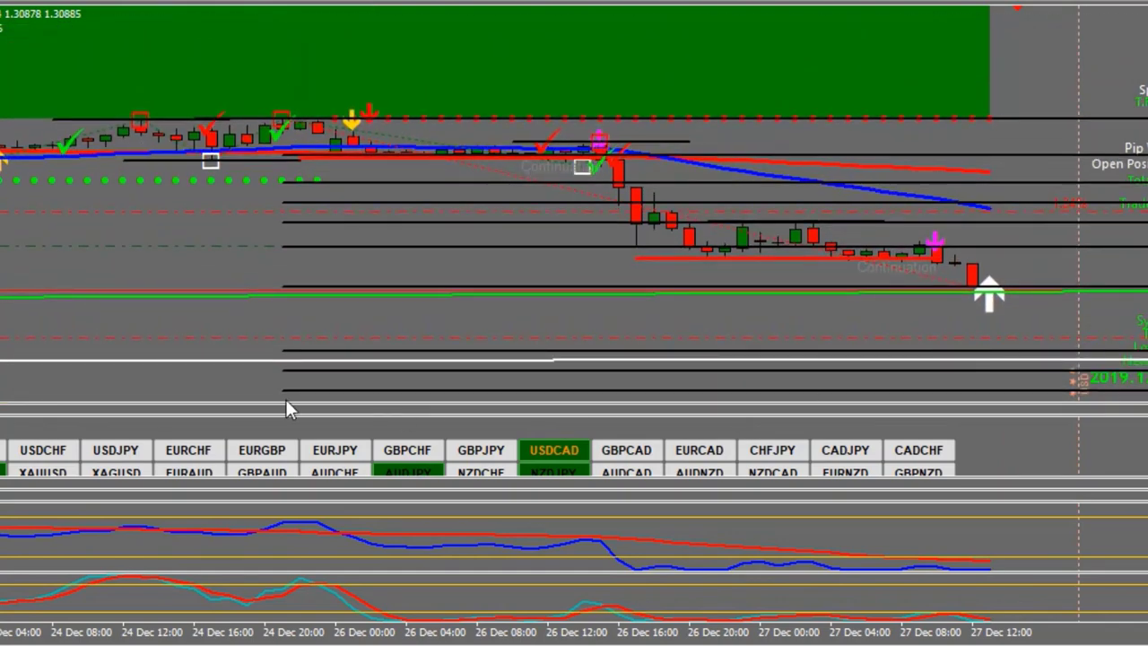
Switch to AUDJPY, clear its trend-up alert and compress its price scale
left_click(416, 472)
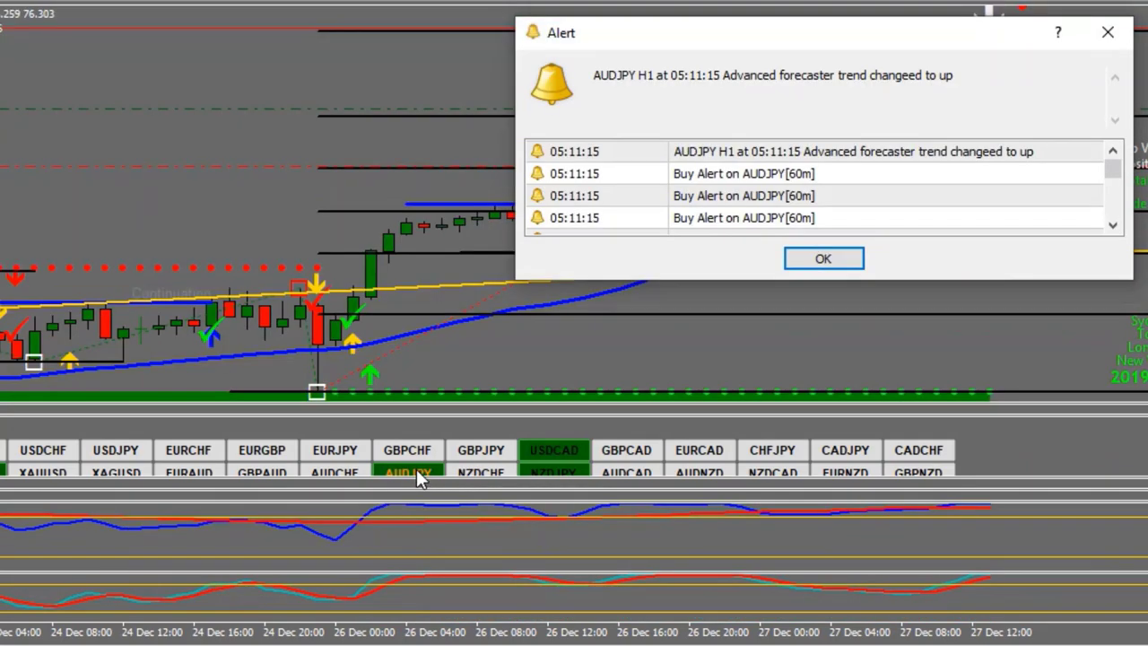
left_click(808, 258)
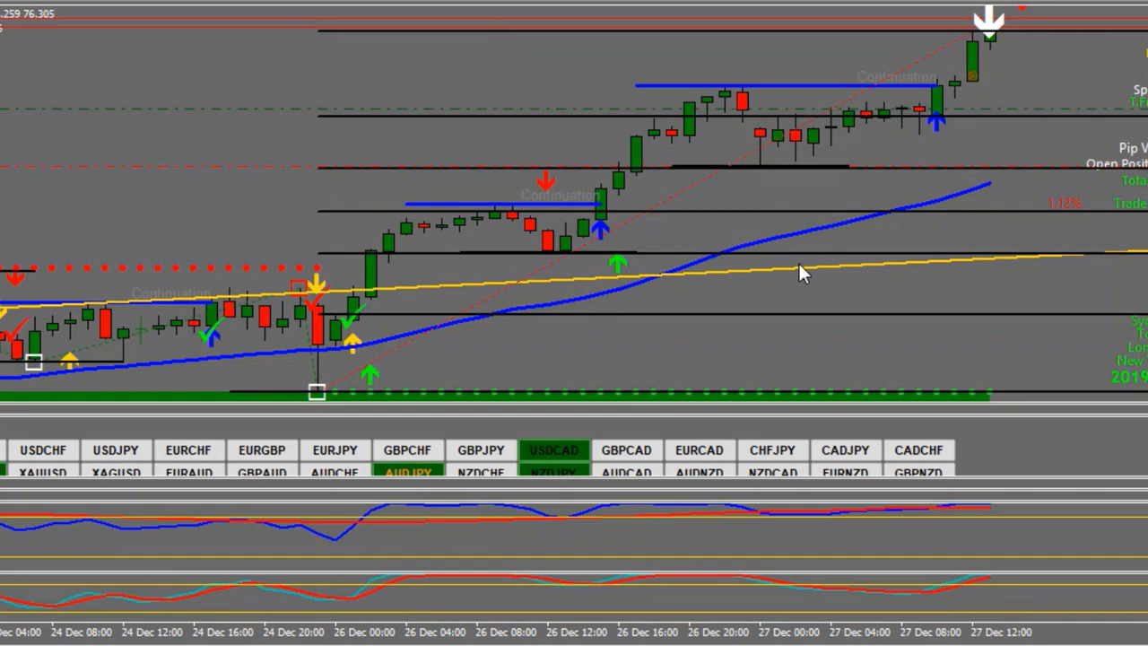
left_click_drag(1139, 135, 1139, 313)
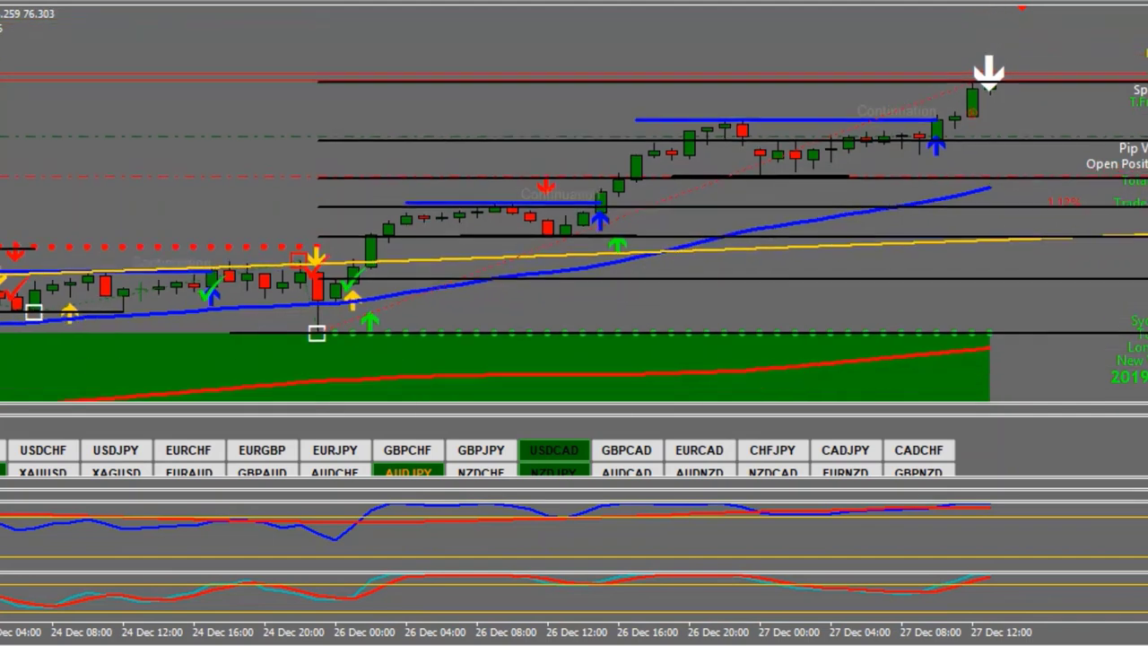